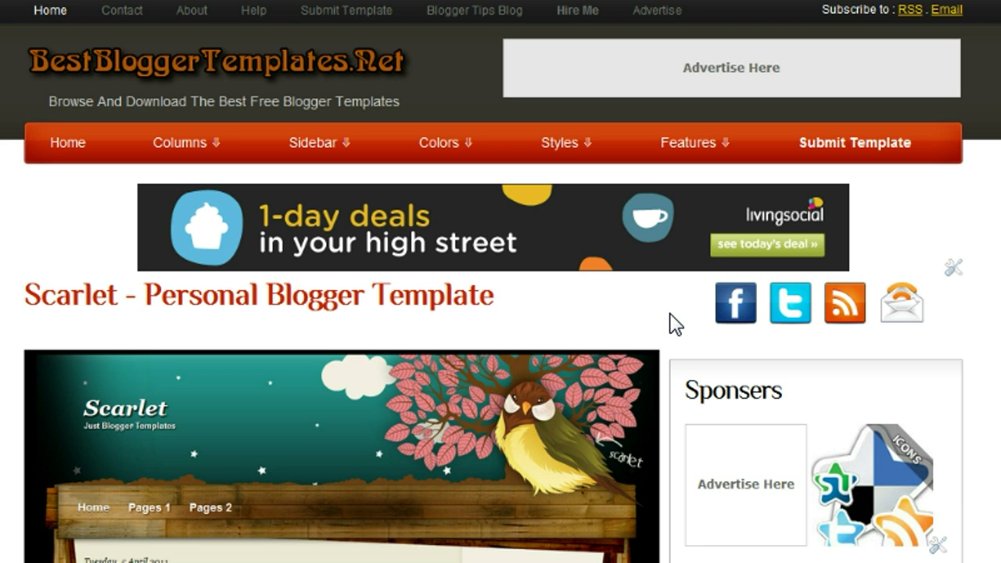
# - Browse the free Blogger templates in the gallery down to the Brat Princess entry
pyautogui.click(670, 286)
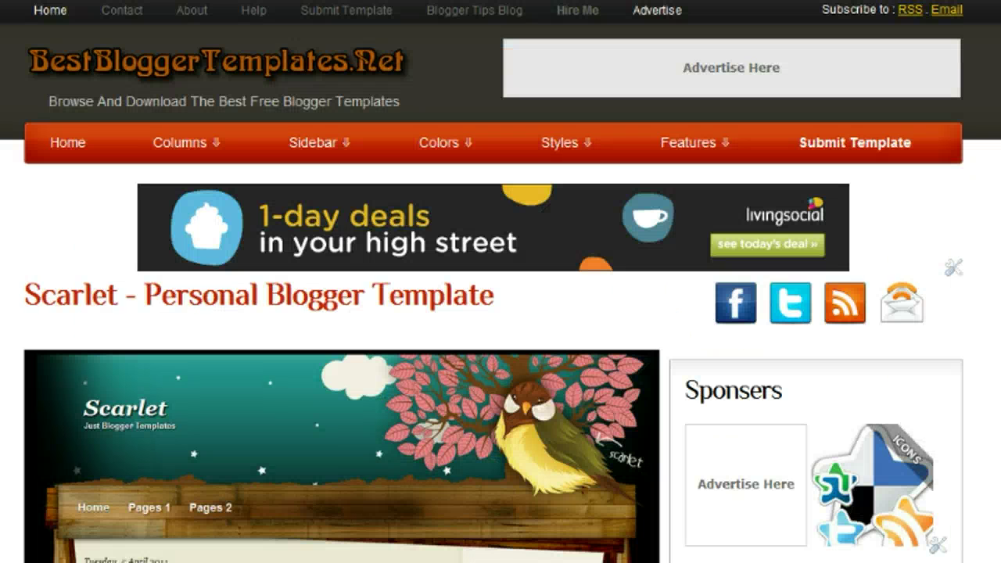
pyautogui.click(576, 329)
pyautogui.scroll(-10, 501, 313)
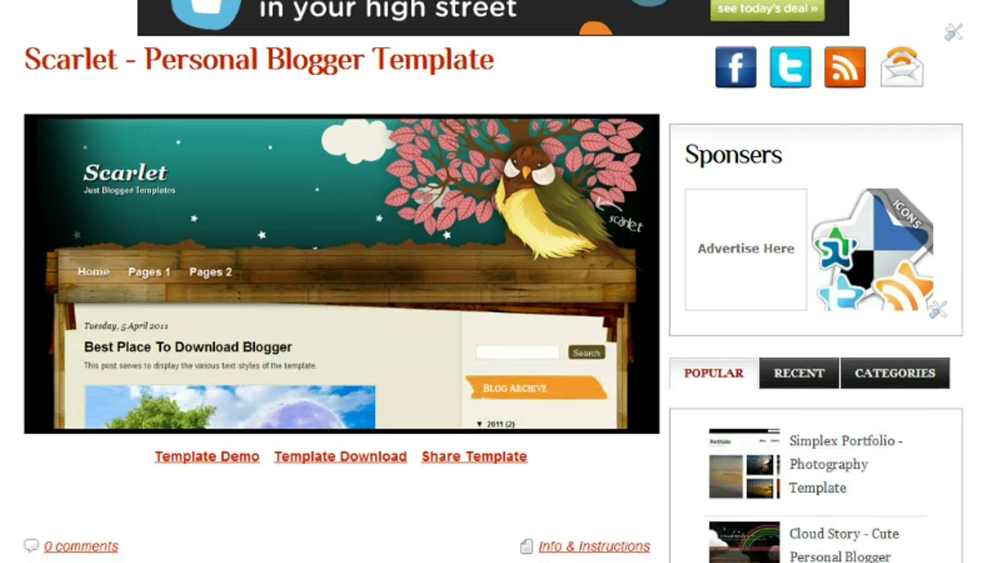
pyautogui.scroll(-15, 500, 313)
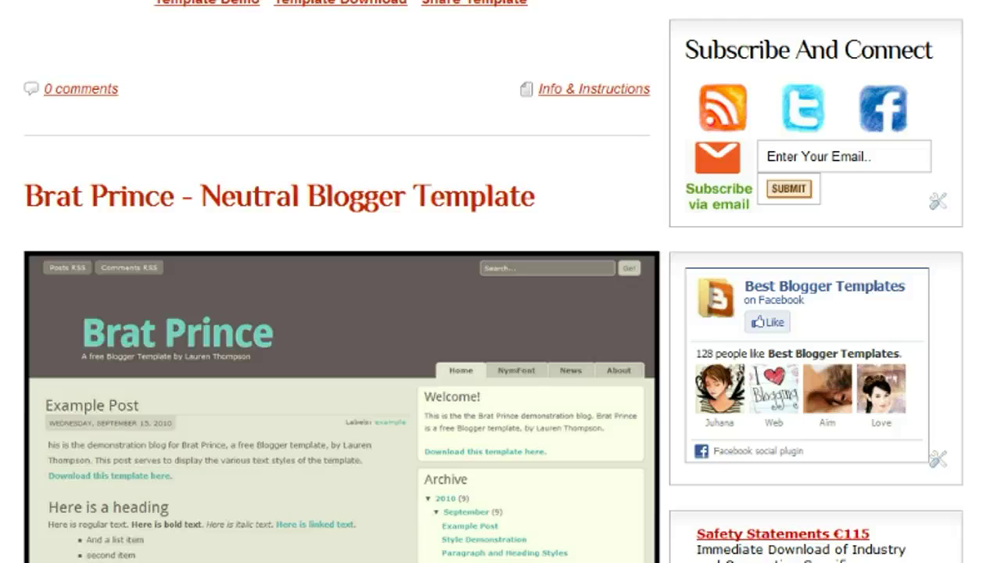
pyautogui.scroll(-12, 501, 313)
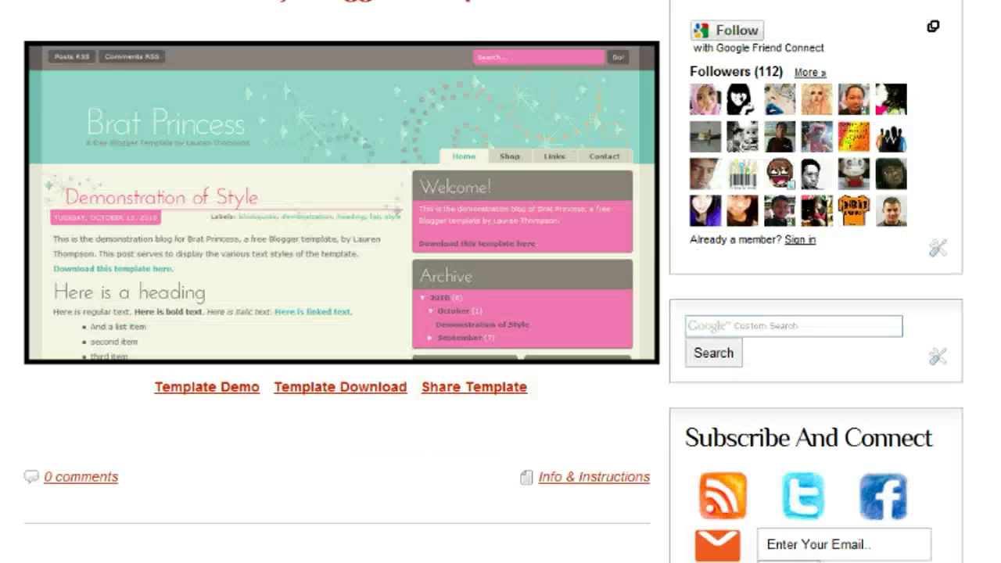
pyautogui.scroll(8, 501, 312)
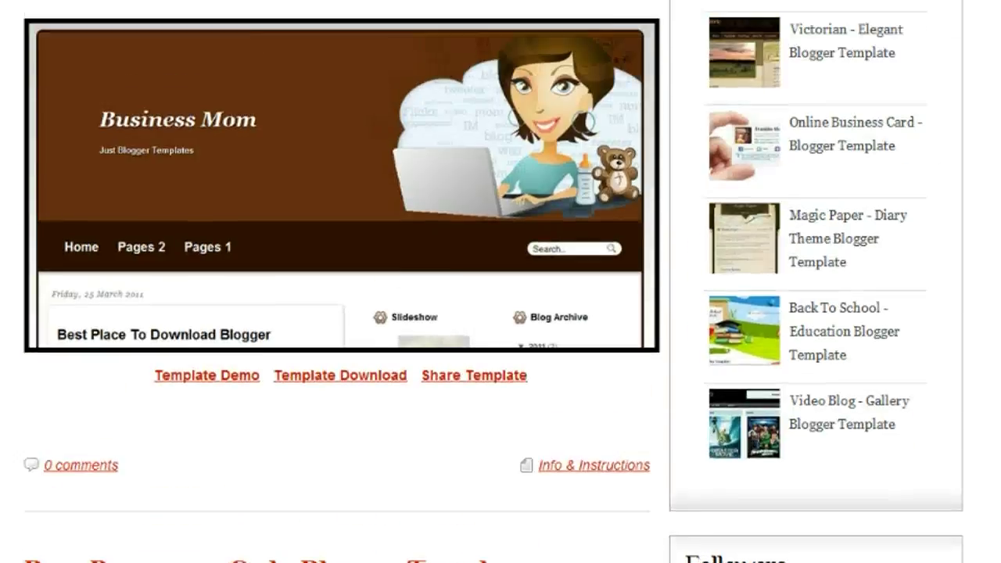
pyautogui.scroll(-8, 501, 313)
pyautogui.scroll(1, 501, 313)
pyautogui.scroll(1, 501, 282)
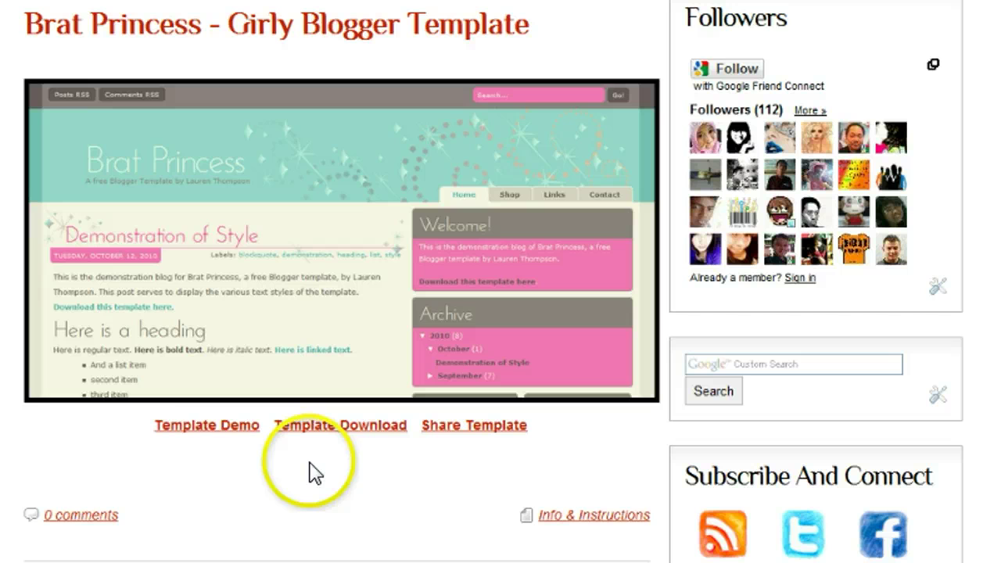
# - Preview the live demo of the Brat Princess template and download the template from its gallery entry
pyautogui.click(216, 429)
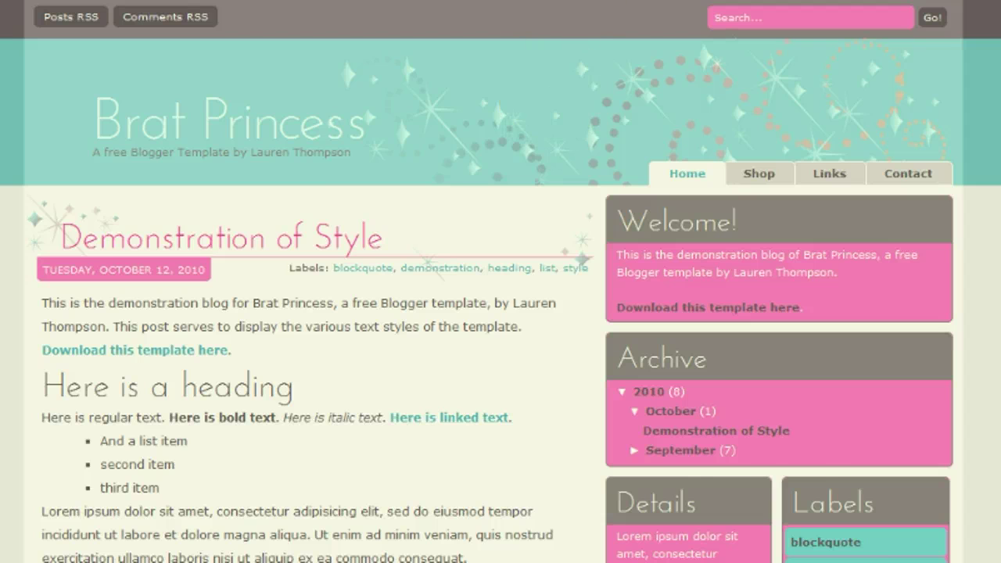
pyautogui.hotkey('alt', 'Left')
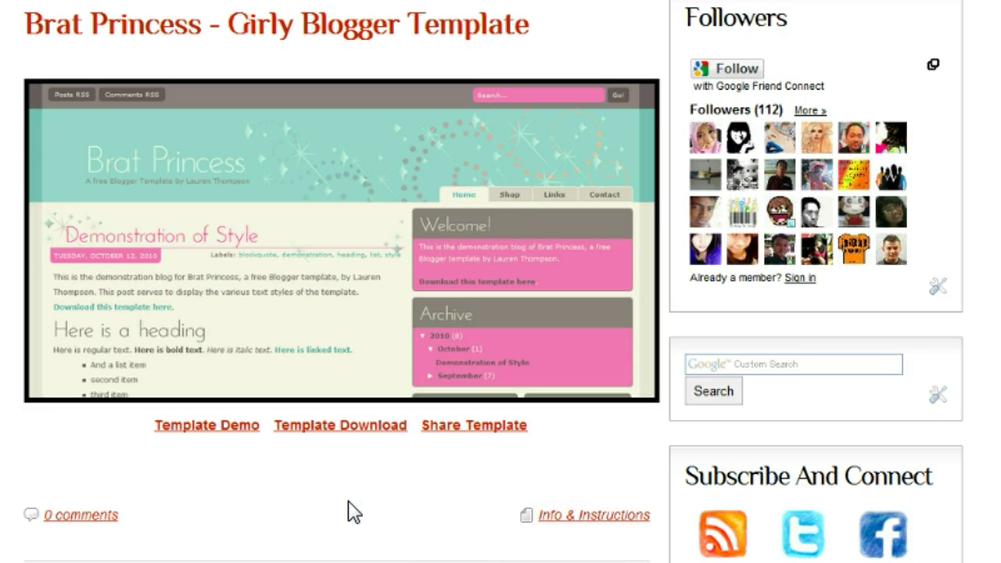
pyautogui.click(331, 444)
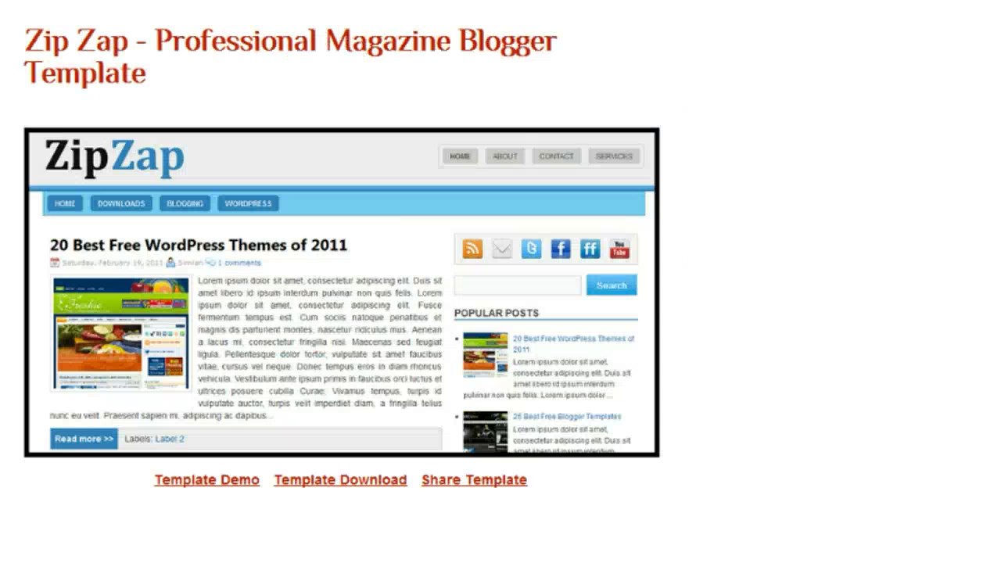
# - Open the download page of the Zip Zap magazine template to view its ZipZap Blogger Template.xml file
pyautogui.click(438, 94)
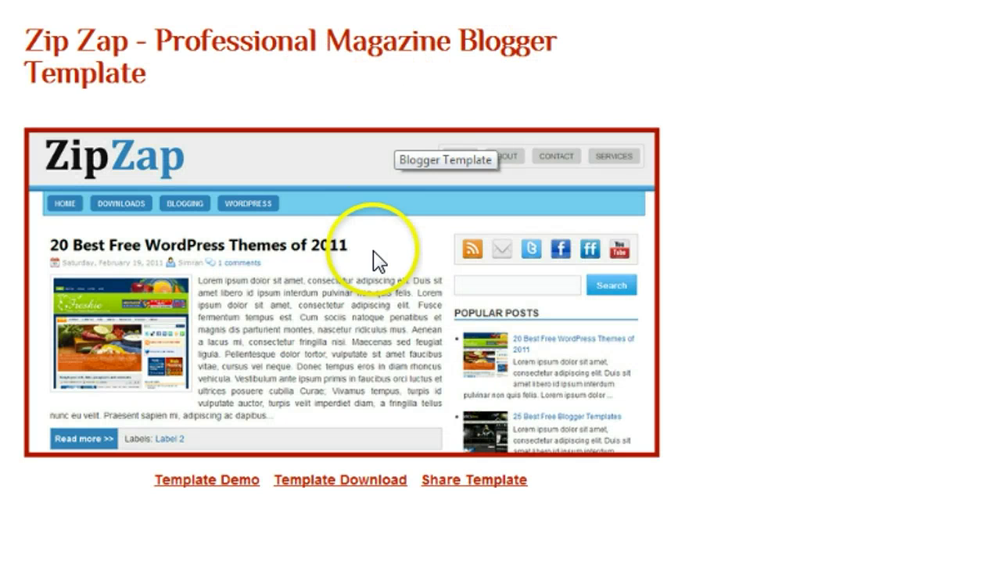
pyautogui.click(345, 482)
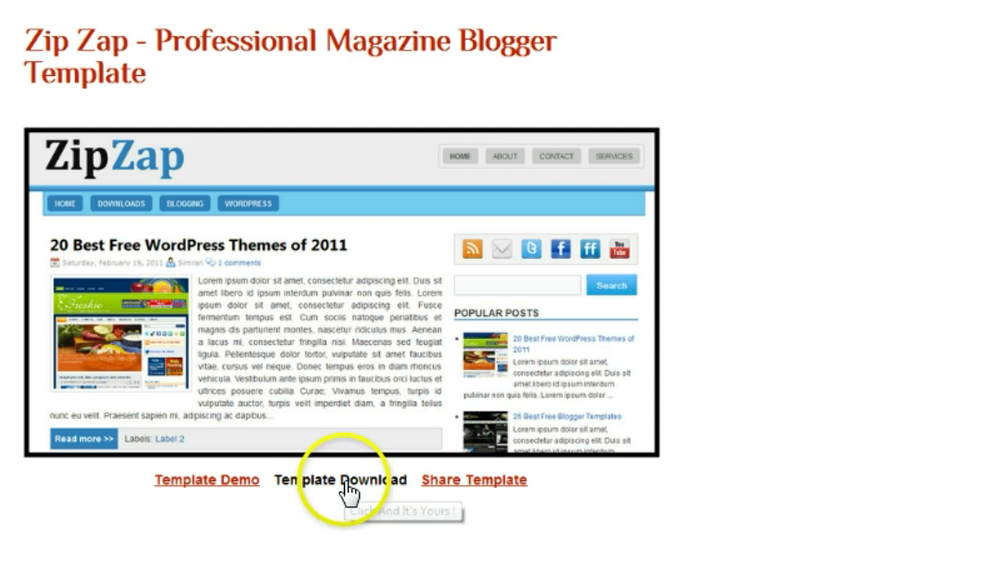
pyautogui.click(345, 483)
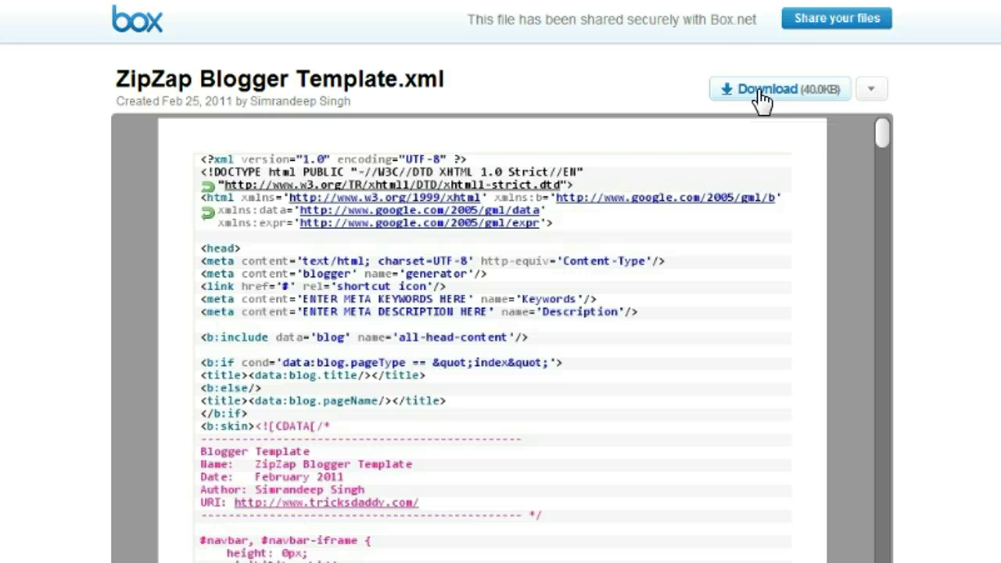
pyautogui.click(763, 92)
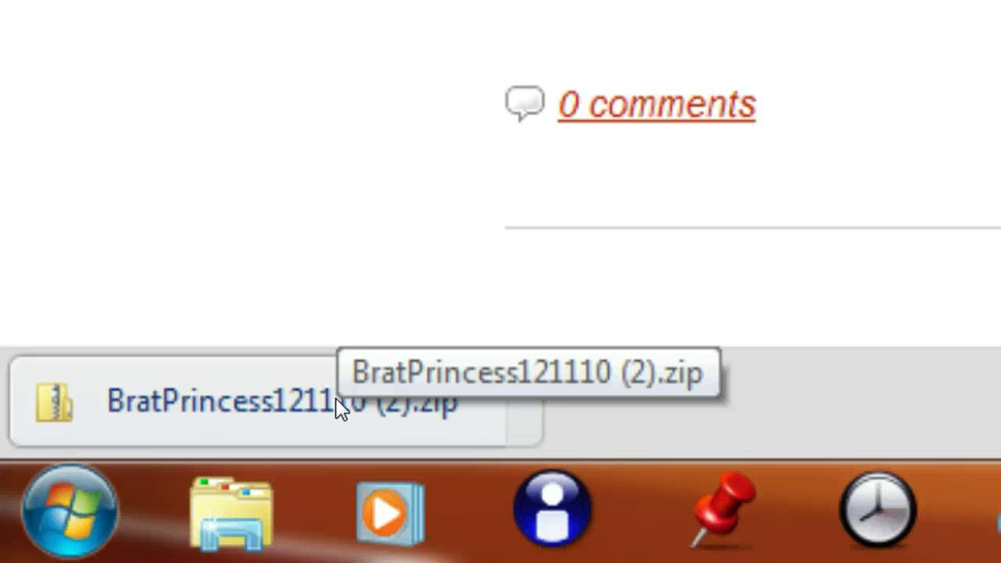
# - Open the downloaded BratPrincess121110 (2).zip and extract all its files to the BratPrincess121110 (2) folder in Downloads
pyautogui.click(336, 399)
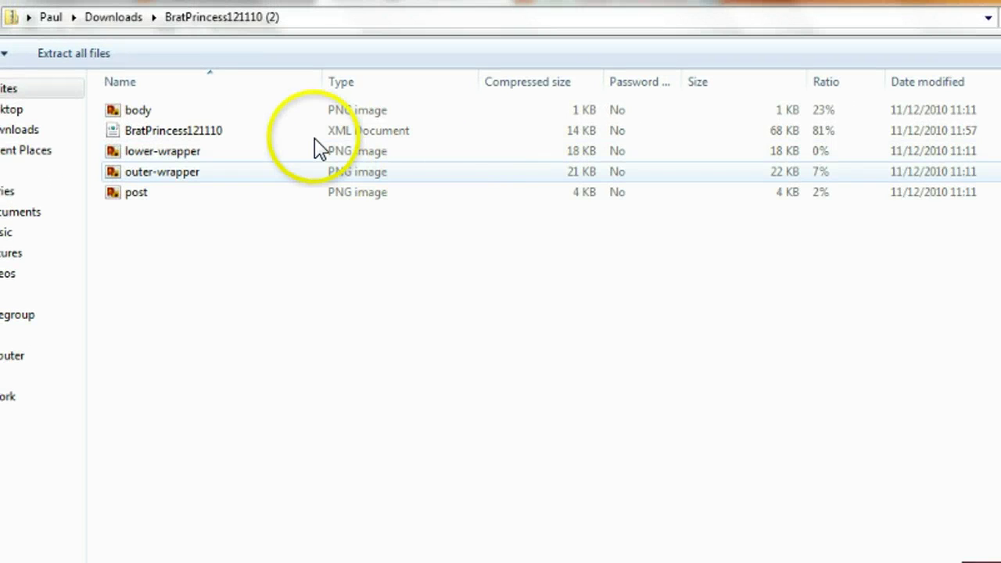
pyautogui.click(317, 132)
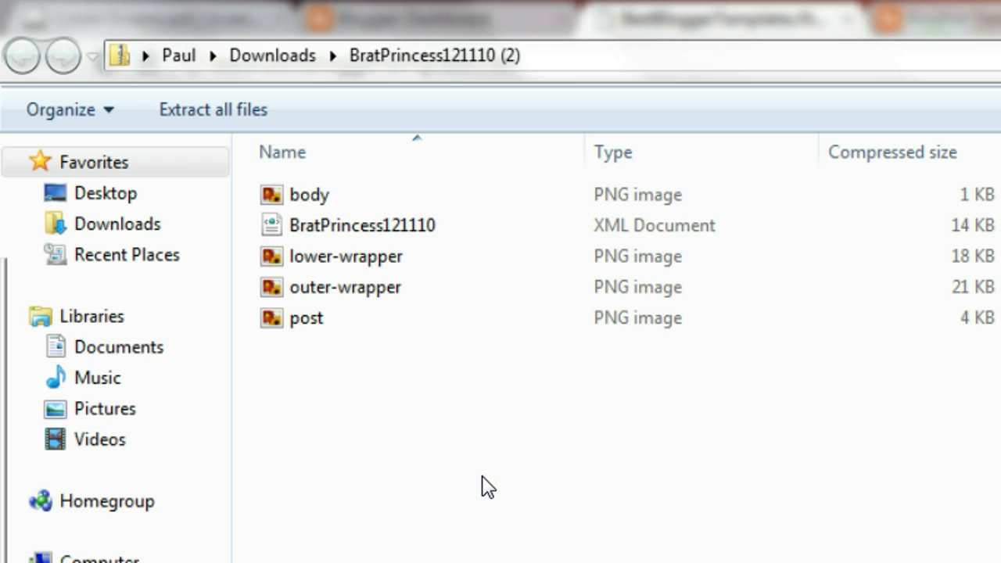
pyautogui.click(236, 125)
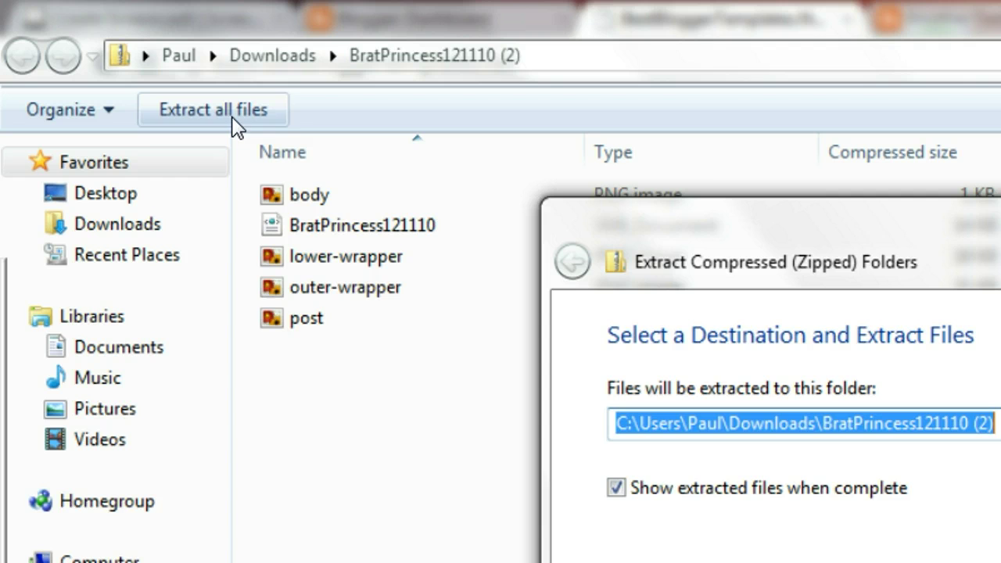
pyautogui.moveTo(850, 212); pyautogui.dragTo(622, 56)
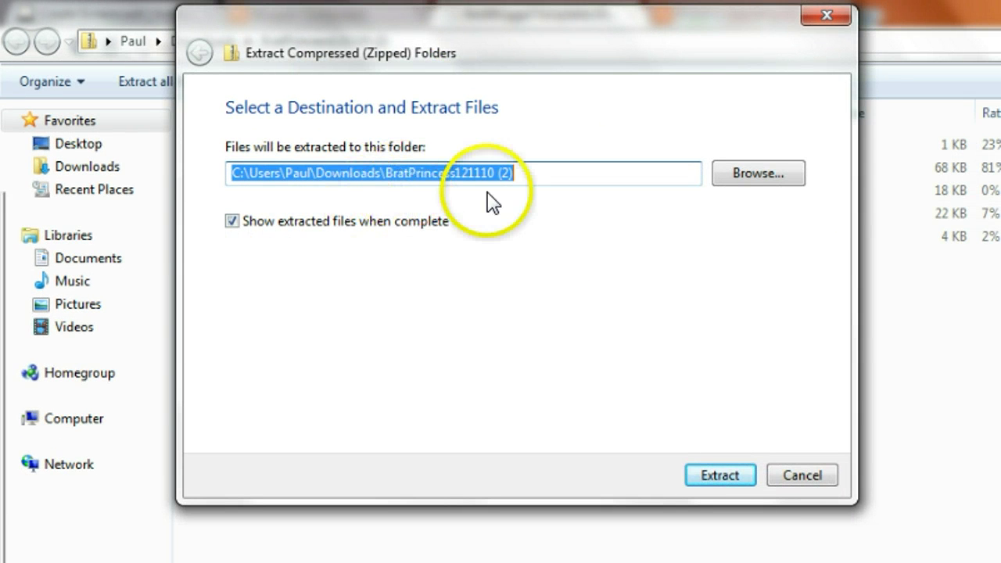
pyautogui.click(717, 479)
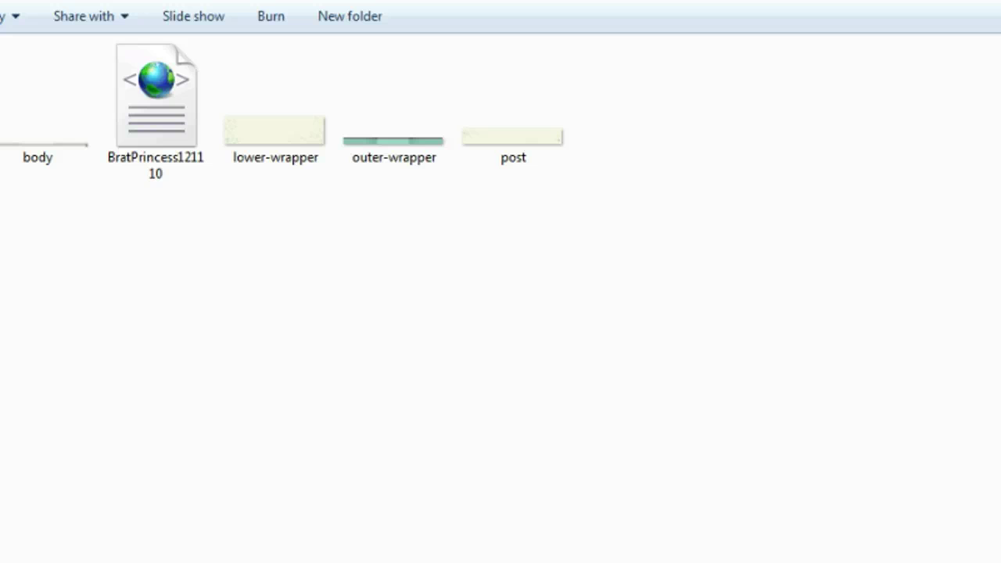
# - Switch to Another Test Blog 10 and open the HTML editing page of its design settings
pyautogui.hotkey('alt', 'Left')
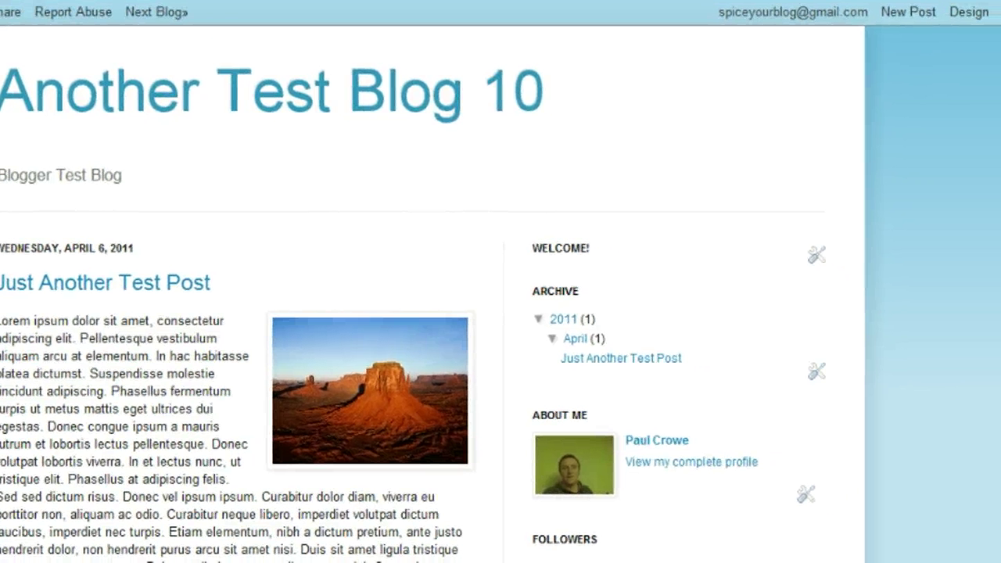
pyautogui.click(970, 13)
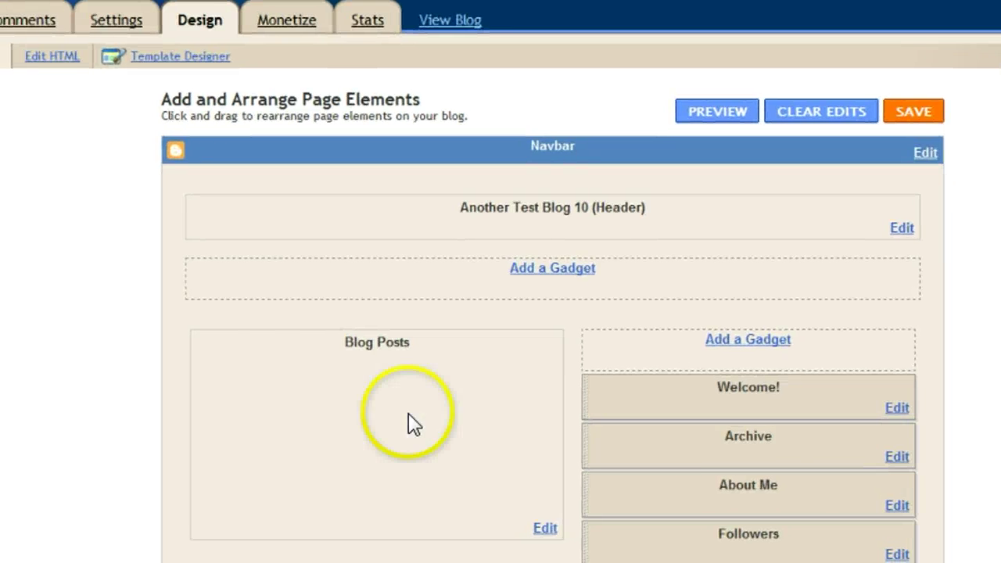
pyautogui.click(54, 56)
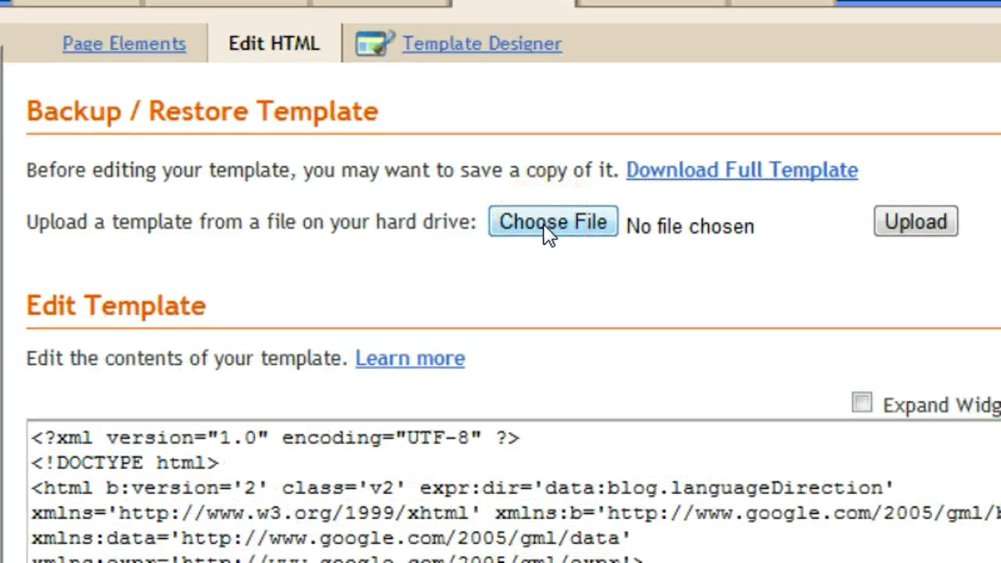
# - Start choosing a template file to upload and browse to the BratPrincess121110 (2) folder in Downloads
pyautogui.click(548, 233)
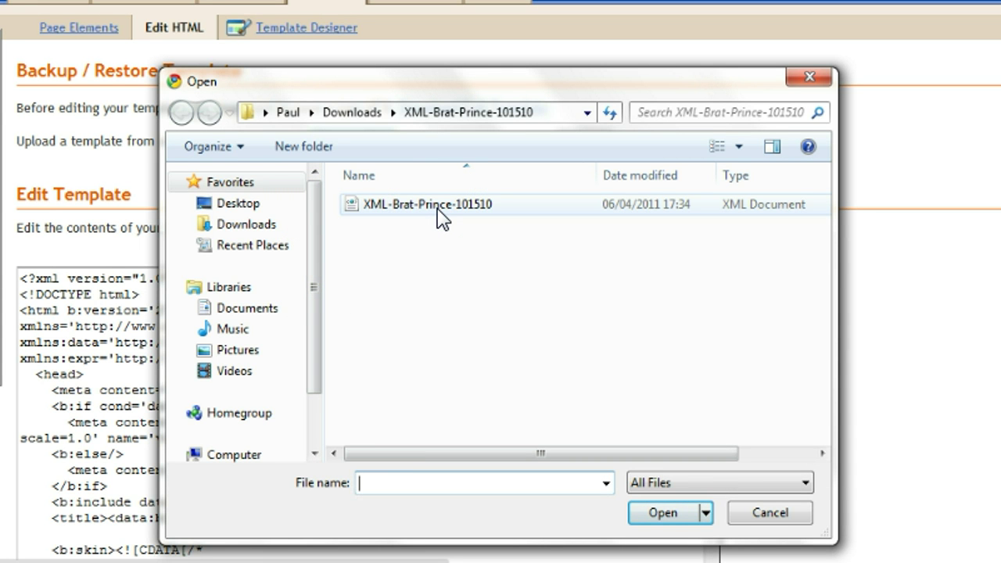
pyautogui.click(368, 270)
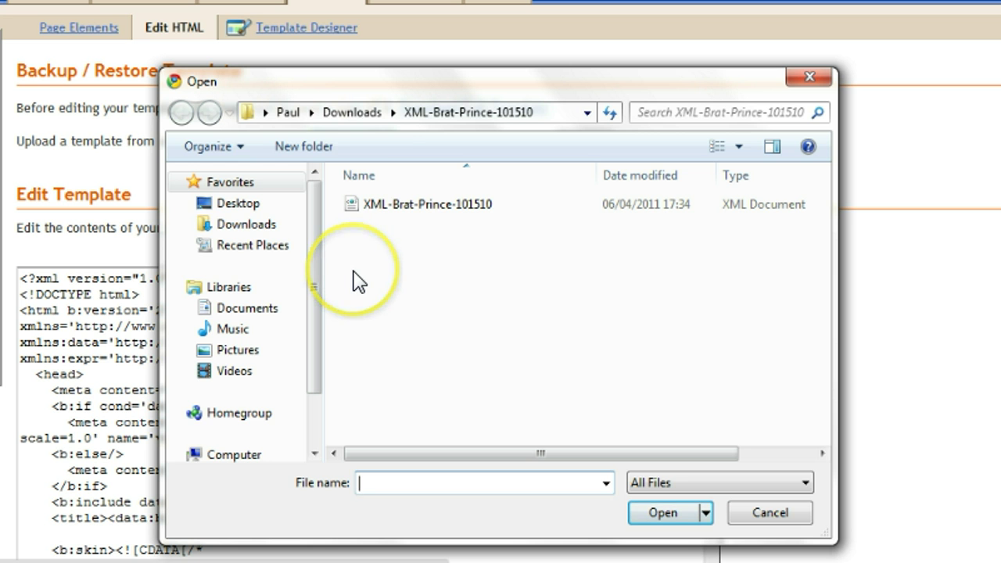
pyautogui.click(451, 117)
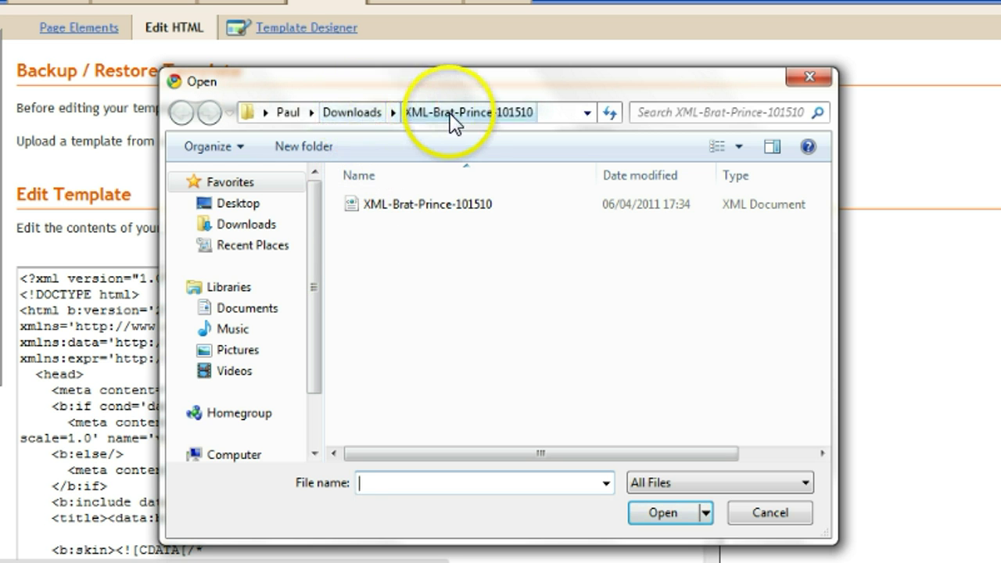
pyautogui.click(415, 332)
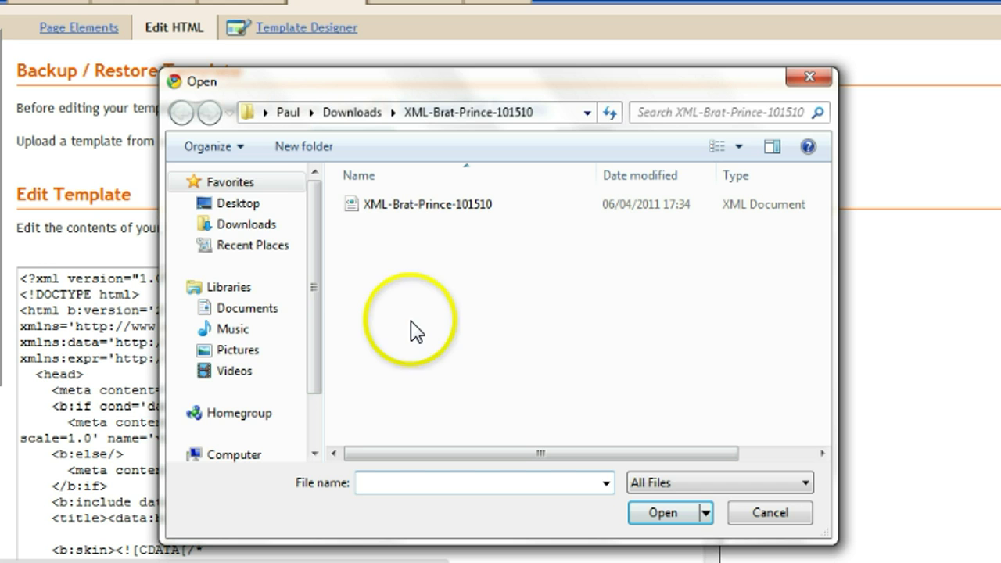
pyautogui.click(245, 227)
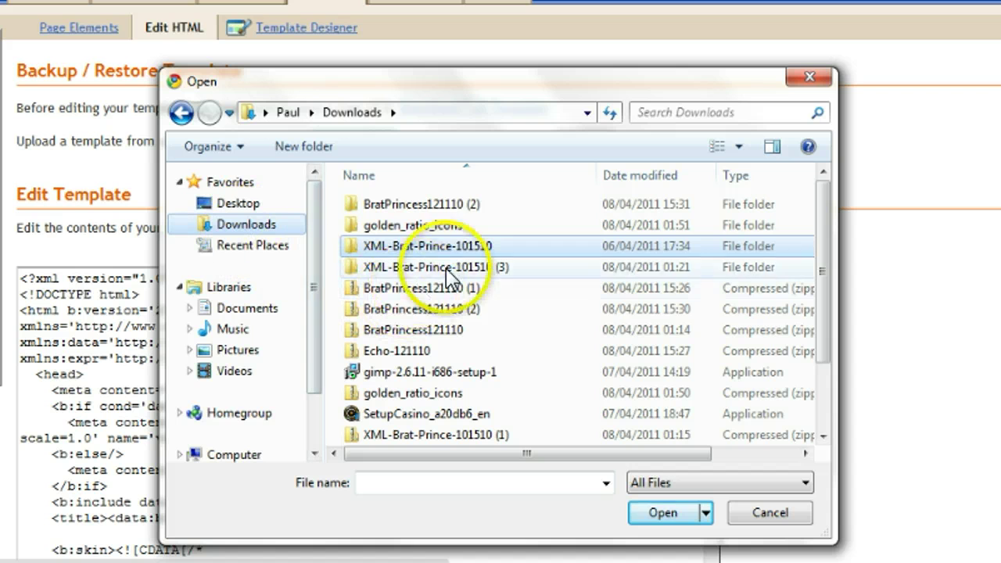
pyautogui.click(475, 205)
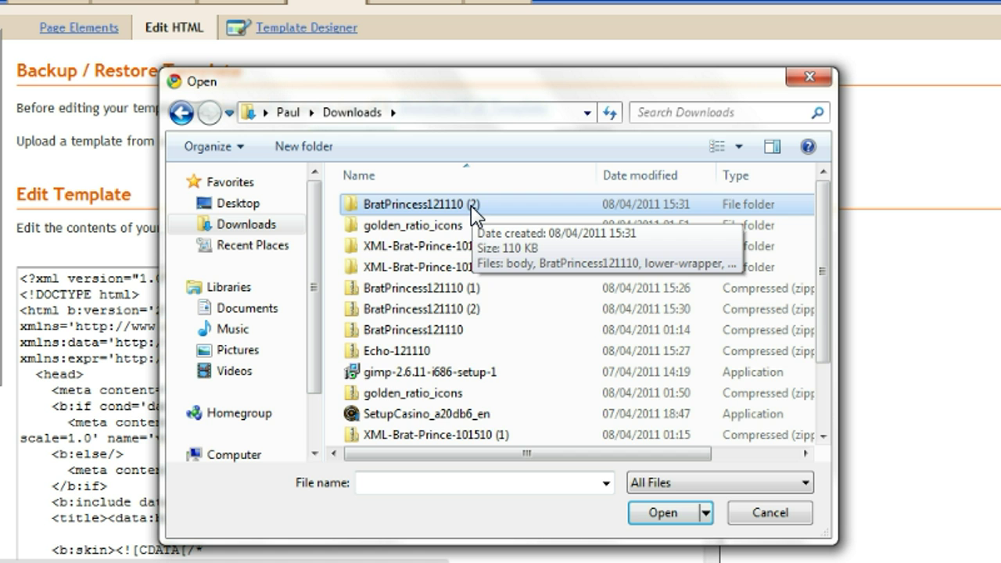
pyautogui.doubleClick(471, 205)
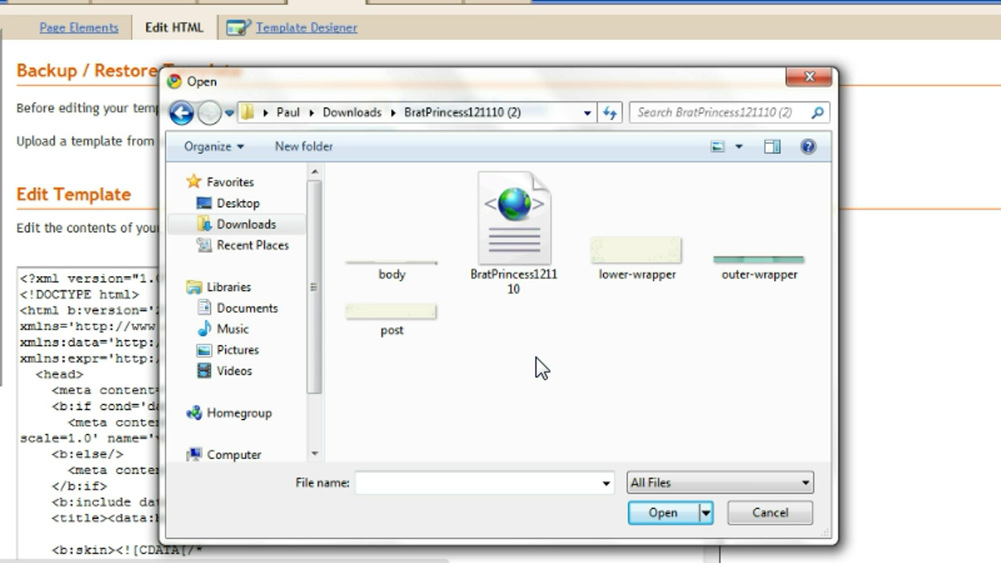
# - Choose the BratPrincess121110 XML file and upload it as the blog's template
pyautogui.click(522, 313)
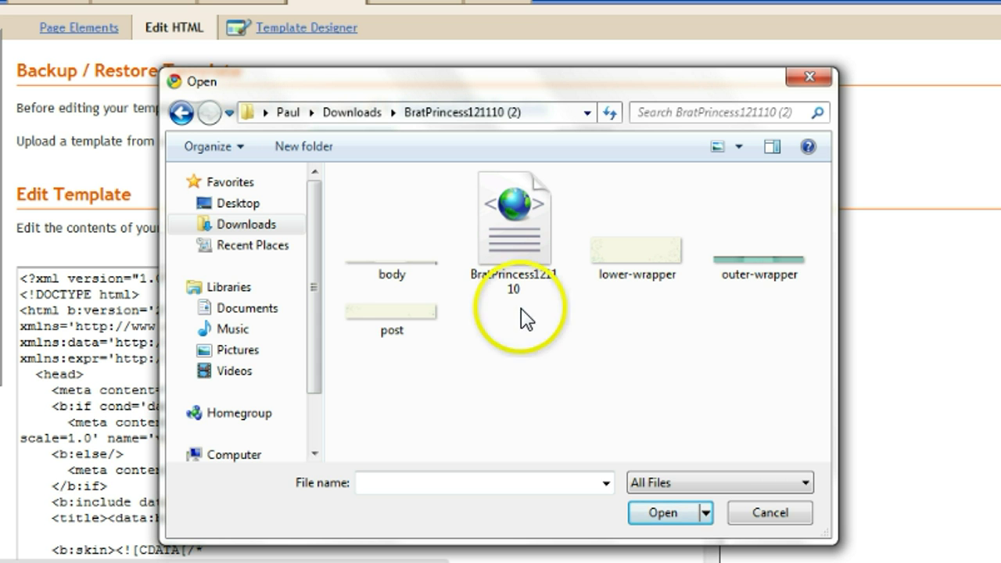
pyautogui.click(519, 241)
pyautogui.doubleClick(519, 241)
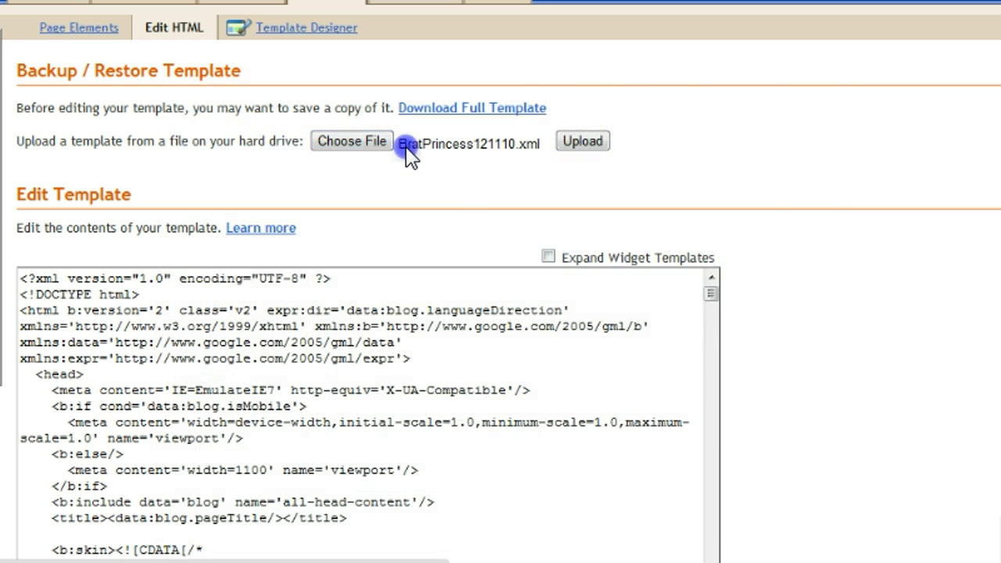
pyautogui.click(591, 141)
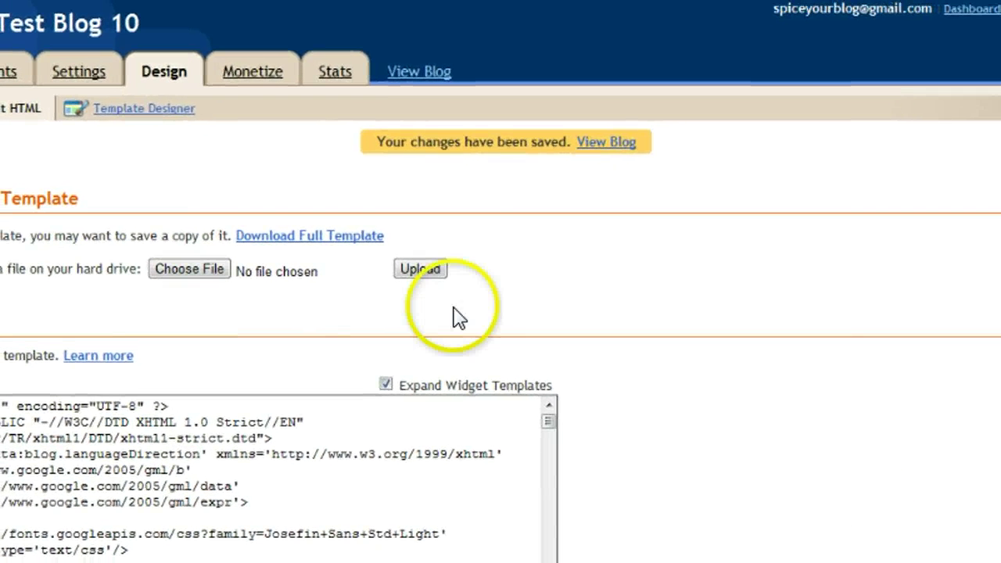
# - View the blog and look over its post, sidebar and header in the new template
pyautogui.click(423, 75)
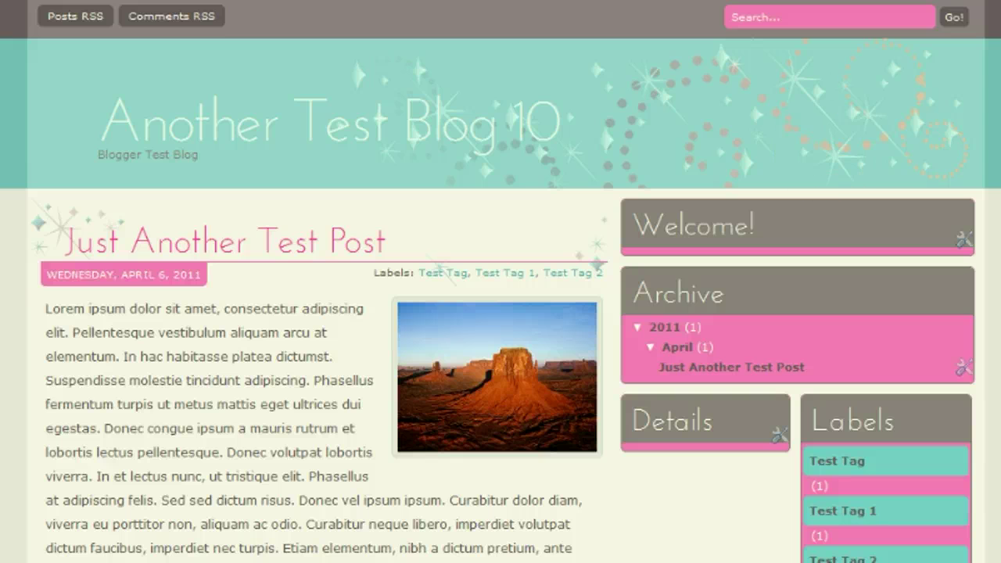
pyautogui.scroll(-6, 501, 282)
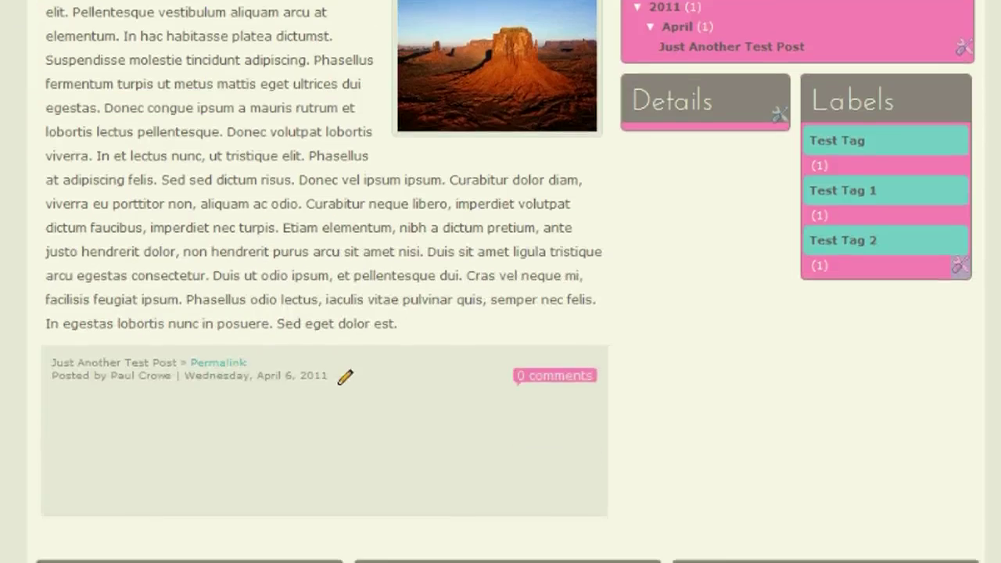
pyautogui.scroll(2, 501, 281)
pyautogui.scroll(4, 501, 282)
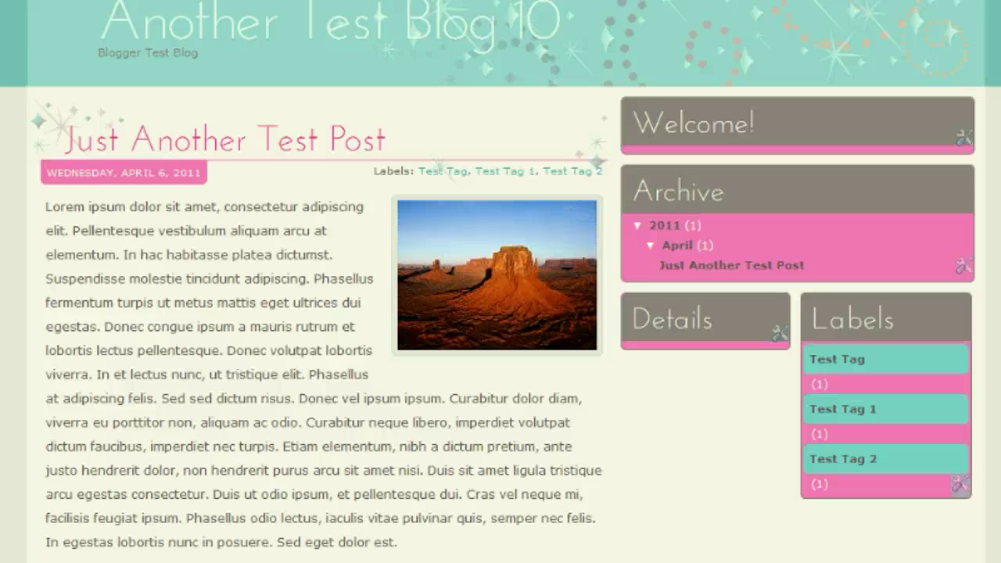
pyautogui.scroll(1, 501, 281)
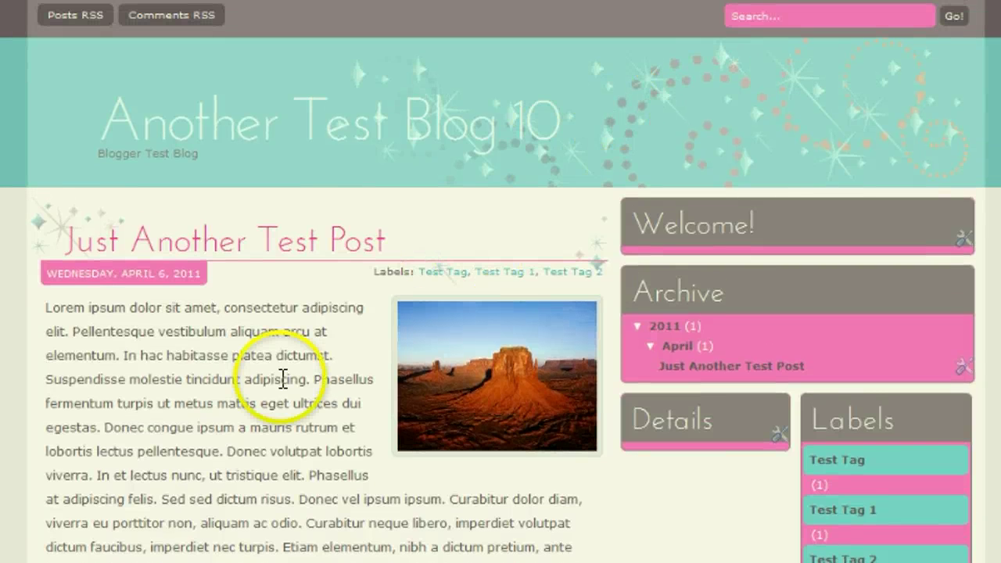